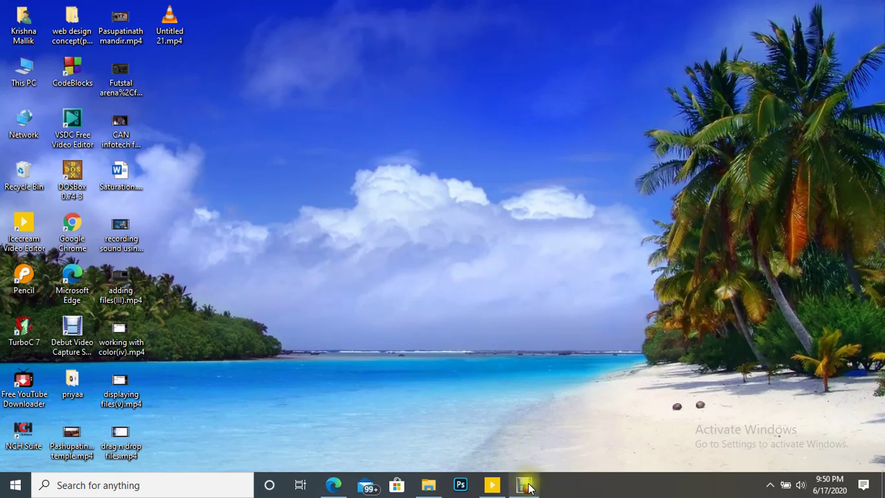
Switch to Icecream Video Editor, leave the scene settings, and create a new project from the projects list
{"action": "left_click", "coordinate": [491, 485]}
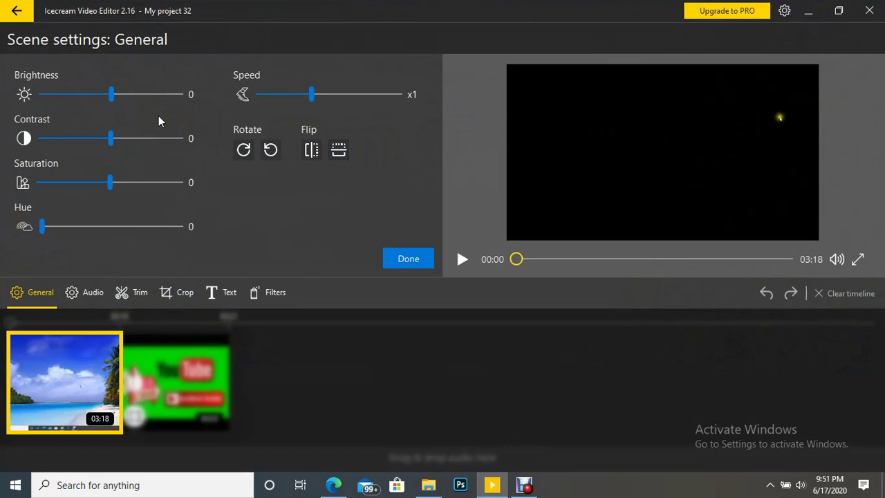
{"action": "left_click", "coordinate": [16, 13]}
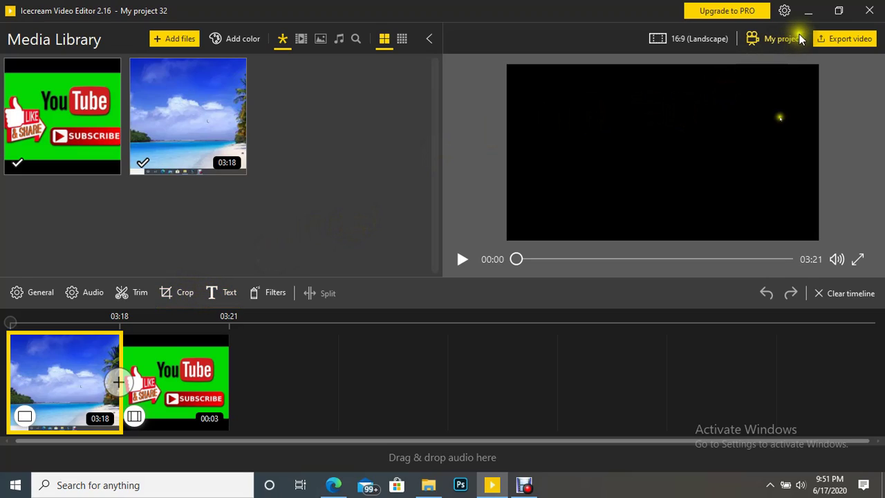
{"action": "left_click", "coordinate": [779, 38]}
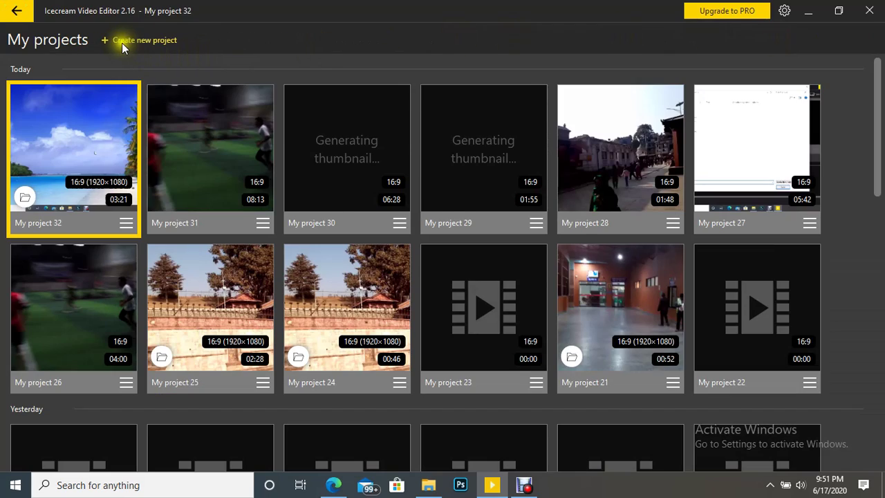
{"action": "left_click", "coordinate": [125, 40]}
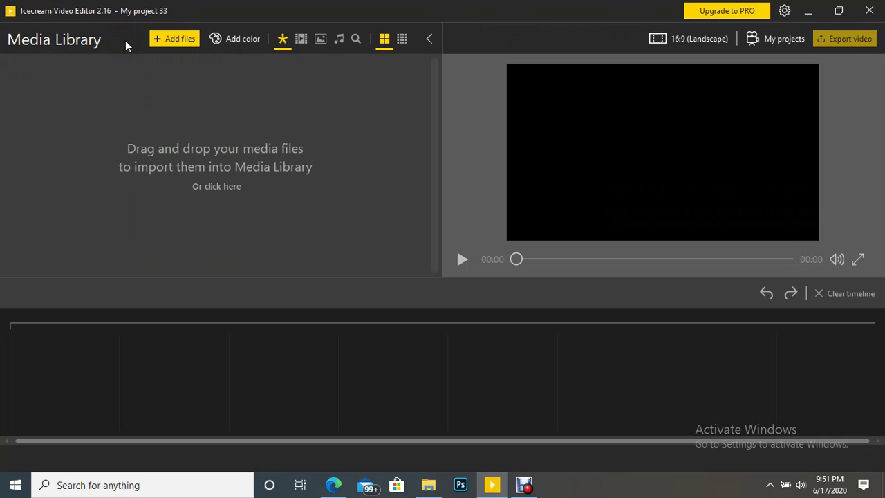
Import Pashupatinath temple.mp4 and Pasupatinath mandir.mp4 from the Desktop folder into the media library
{"action": "left_click", "coordinate": [248, 144]}
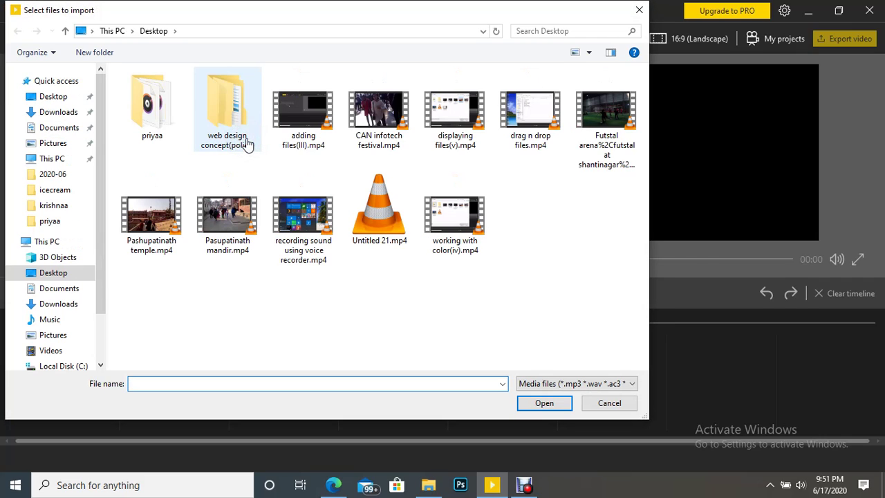
{"action": "left_click", "coordinate": [55, 97]}
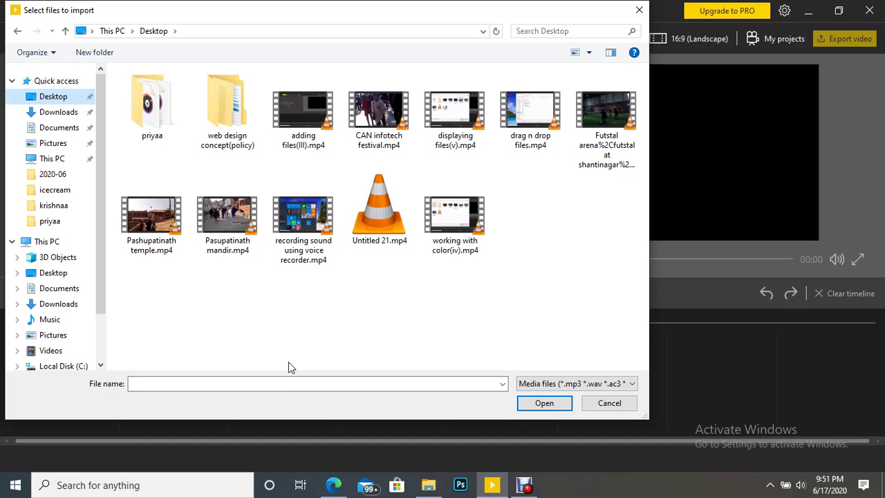
{"action": "left_click", "coordinate": [148, 230]}
{"action": "key", "text": "shift+Right"}
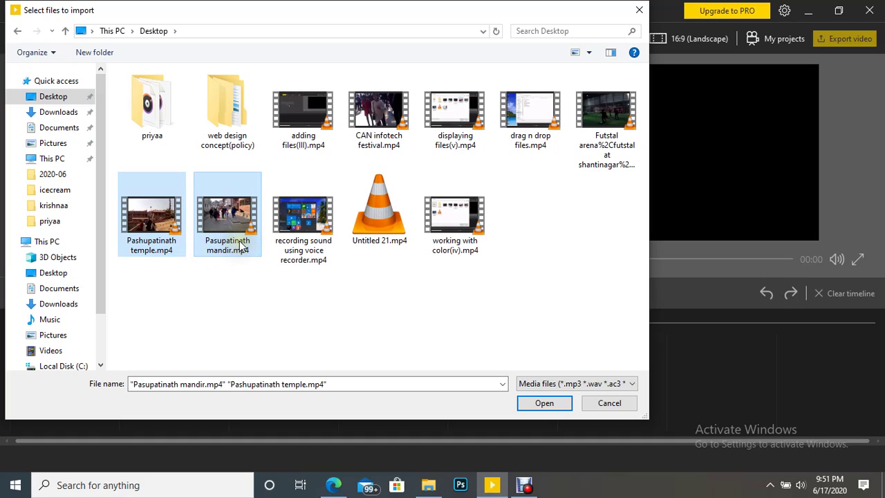
{"action": "left_click", "coordinate": [545, 403]}
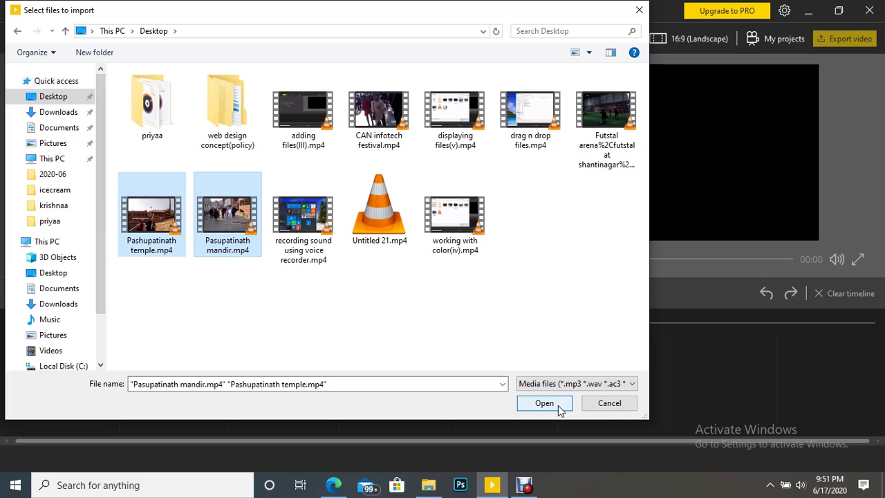
{"action": "left_click", "coordinate": [558, 405]}
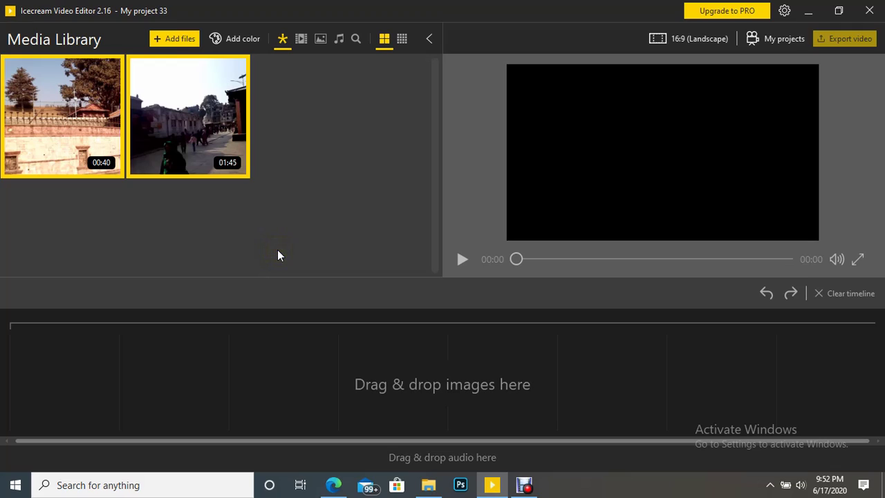
Place the 00:40 clip on the timeline, followed by the 01:45 clip
{"action": "left_click", "coordinate": [337, 210]}
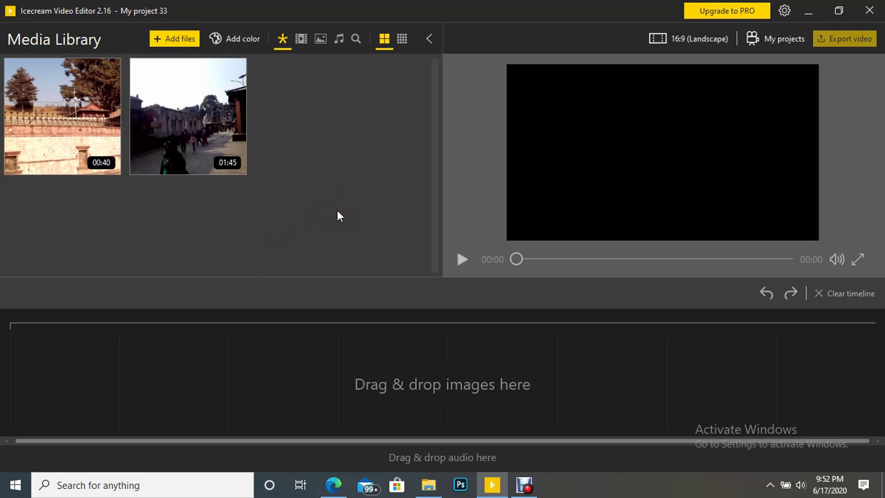
{"action": "left_click", "coordinate": [47, 114]}
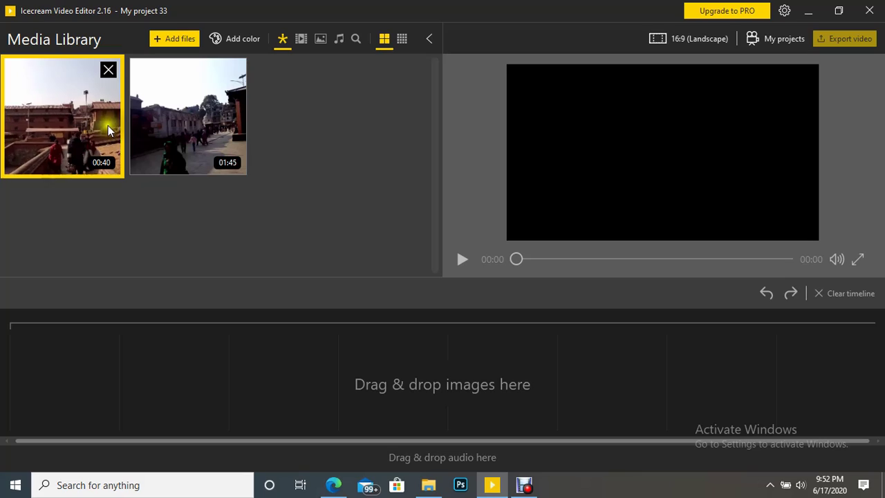
{"action": "left_click", "coordinate": [336, 233]}
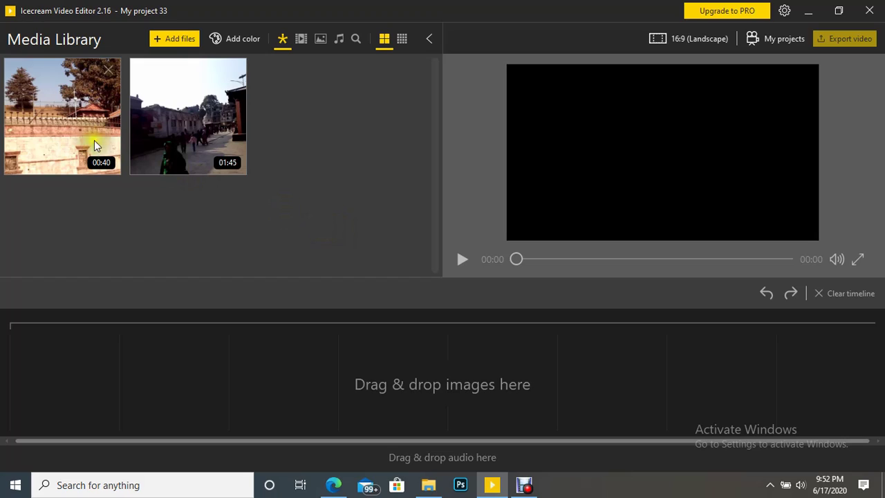
{"action": "left_click", "coordinate": [235, 240]}
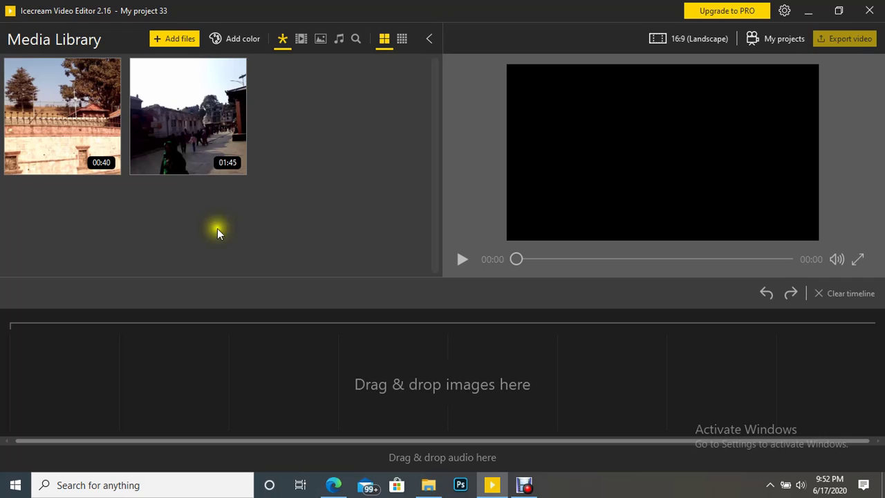
{"action": "left_click_drag", "start_coordinate": [79, 150], "coordinate": [86, 356]}
{"action": "left_click_drag", "start_coordinate": [168, 126], "coordinate": [175, 364]}
{"action": "left_click", "coordinate": [248, 237]}
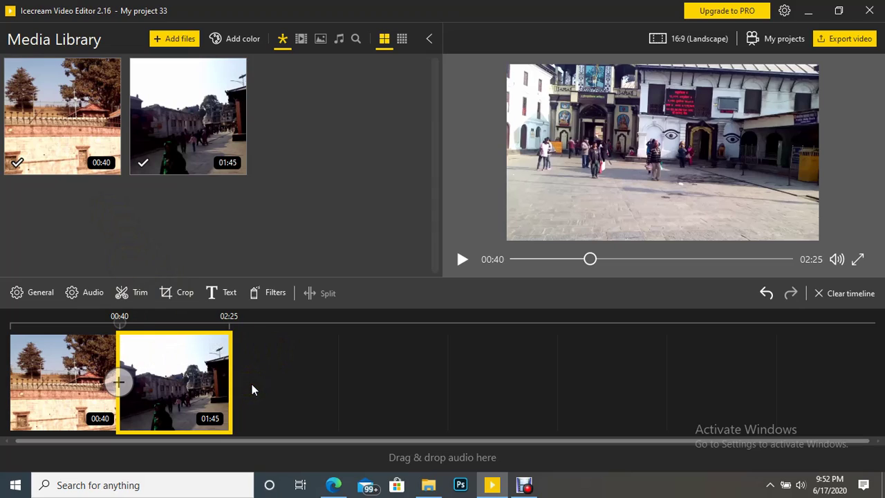
In the general scene settings of the 01:45 clip, set brightness to -9 and contrast to -64
{"action": "left_click", "coordinate": [38, 295]}
{"action": "left_click", "coordinate": [38, 294]}
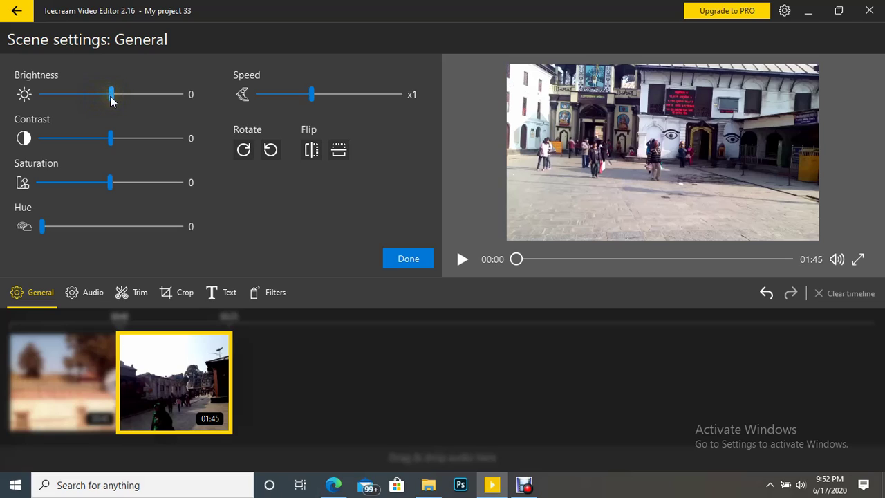
{"action": "left_click", "coordinate": [70, 377]}
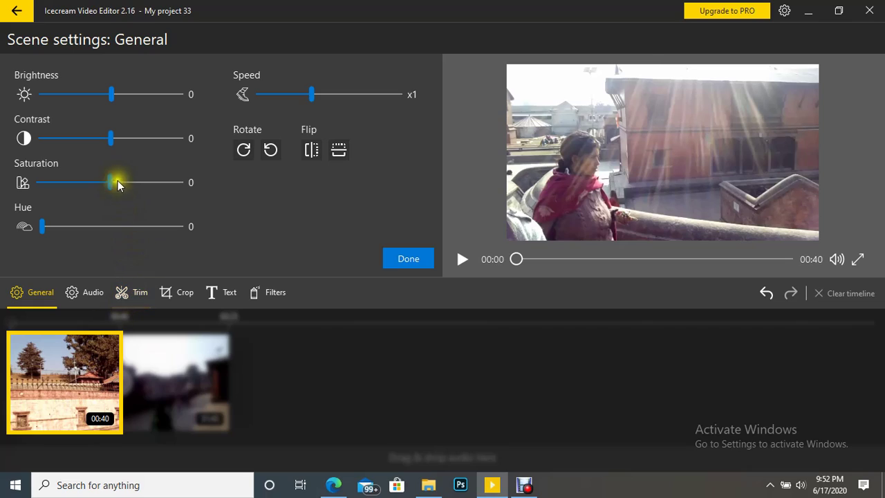
{"action": "left_click", "coordinate": [203, 415]}
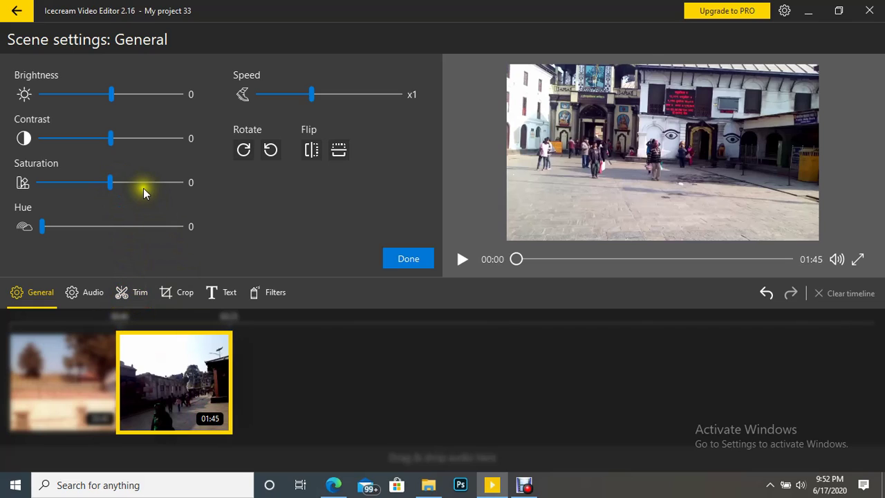
{"action": "mouse_move", "coordinate": [110, 93]}
{"action": "left_mouse_down"}
{"action": "mouse_move", "coordinate": [176, 93]}
{"action": "mouse_move", "coordinate": [89, 96]}
{"action": "mouse_move", "coordinate": [179, 98]}
{"action": "mouse_move", "coordinate": [57, 93]}
{"action": "mouse_move", "coordinate": [178, 99]}
{"action": "mouse_move", "coordinate": [104, 96]}
{"action": "left_mouse_up"}
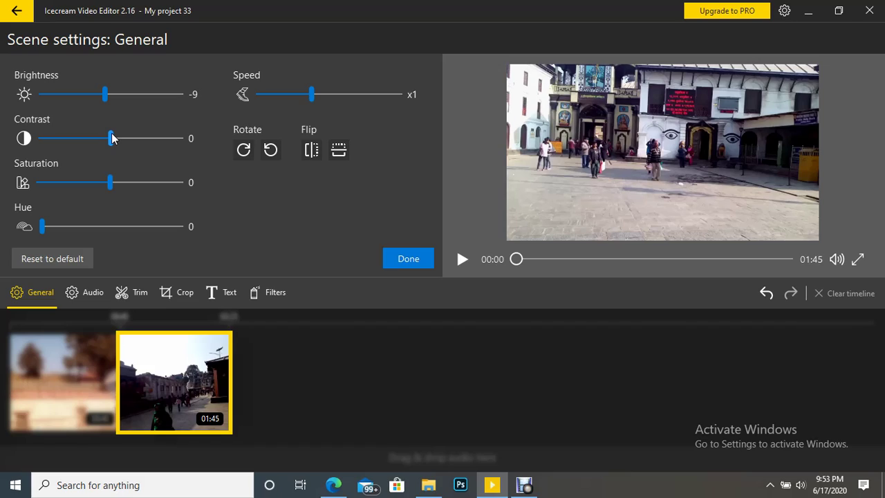
{"action": "left_click_drag", "start_coordinate": [113, 137], "coordinate": [161, 140]}
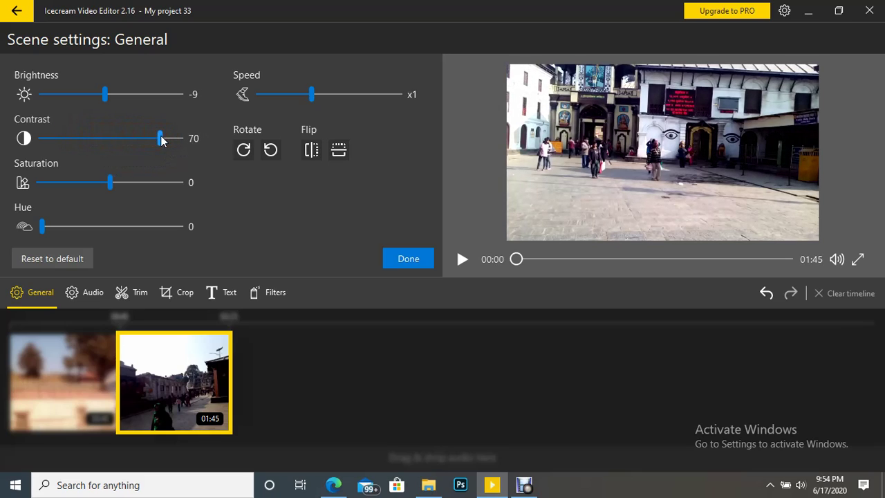
{"action": "left_click_drag", "start_coordinate": [161, 140], "coordinate": [68, 139]}
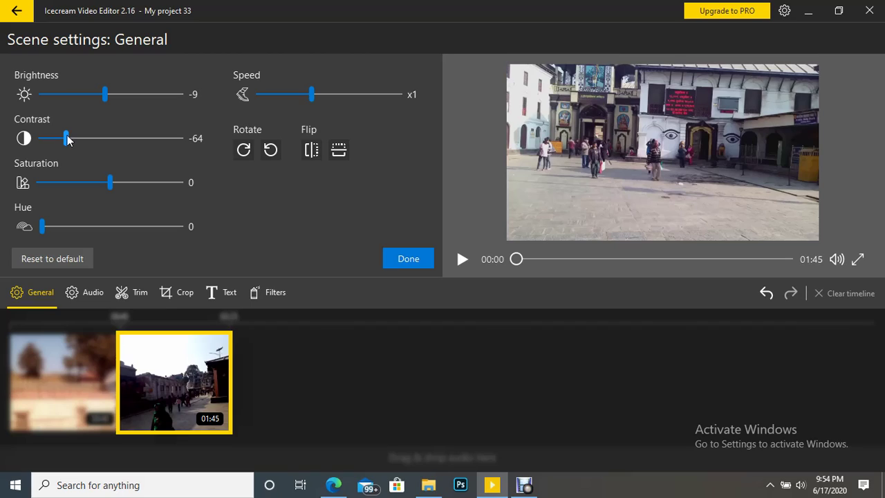
Set the 01:45 clip's saturation to 1 and its hue to 175
{"action": "left_click", "coordinate": [110, 182]}
{"action": "left_click", "coordinate": [121, 189]}
{"action": "mouse_move", "coordinate": [113, 182]}
{"action": "left_mouse_down"}
{"action": "mouse_move", "coordinate": [199, 184]}
{"action": "mouse_move", "coordinate": [76, 182]}
{"action": "mouse_move", "coordinate": [191, 182]}
{"action": "mouse_move", "coordinate": [83, 182]}
{"action": "mouse_move", "coordinate": [110, 182]}
{"action": "left_mouse_up"}
{"action": "left_click", "coordinate": [44, 227]}
{"action": "left_click_drag", "start_coordinate": [44, 225], "coordinate": [111, 222]}
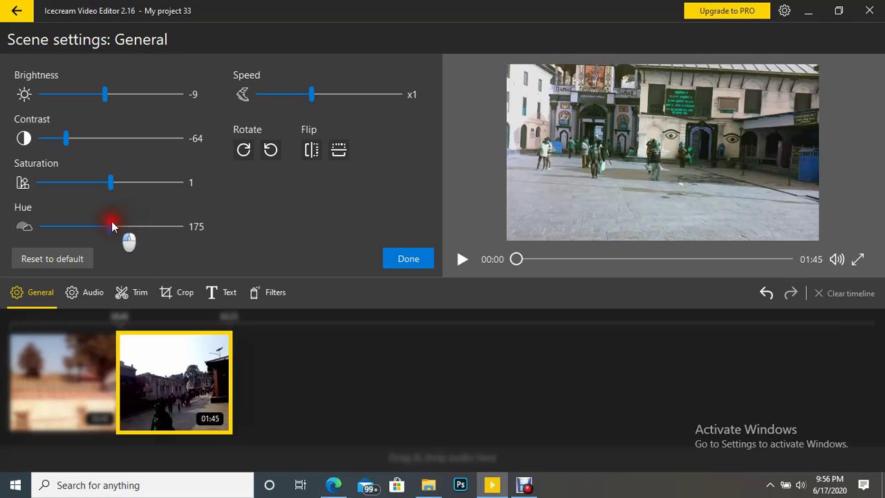
Try adjusting the 01:45 clip's playback speed, and rotate the clip clockwise through a full turn
{"action": "left_click", "coordinate": [314, 98]}
{"action": "mouse_move", "coordinate": [313, 97]}
{"action": "left_mouse_down"}
{"action": "mouse_move", "coordinate": [282, 98]}
{"action": "mouse_move", "coordinate": [338, 95]}
{"action": "mouse_move", "coordinate": [320, 94]}
{"action": "left_mouse_up"}
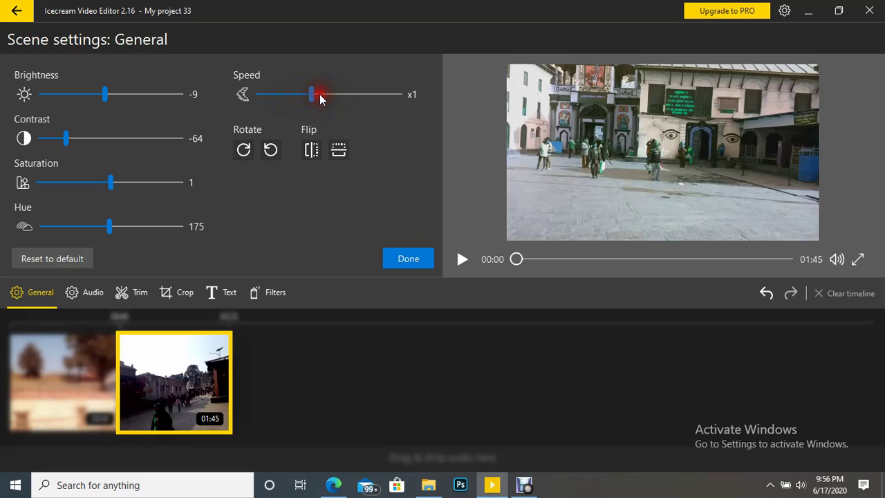
{"action": "left_click", "coordinate": [246, 152]}
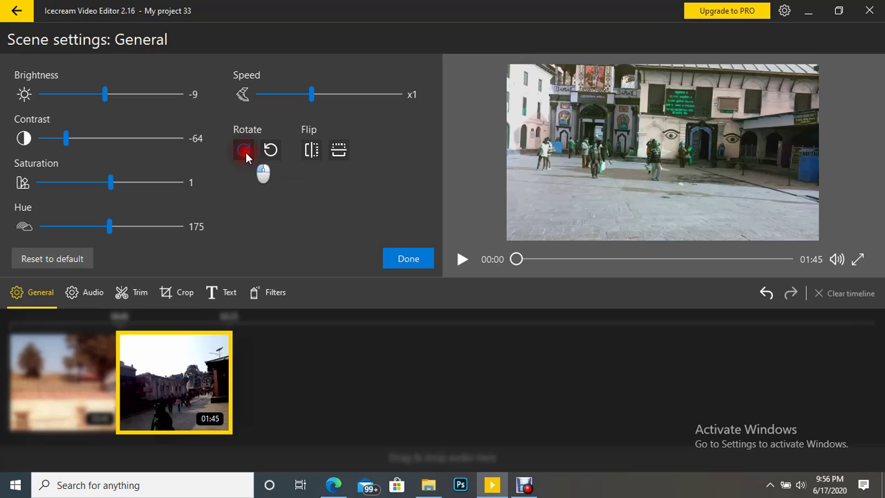
{"action": "left_click", "coordinate": [246, 152]}
{"action": "left_click", "coordinate": [245, 152]}
{"action": "left_click", "coordinate": [245, 152]}
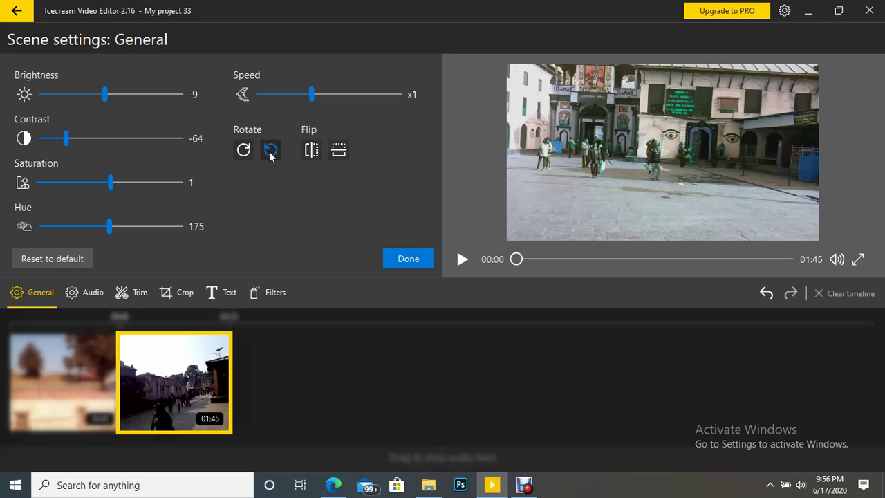
Rotate the 01:45 clip counterclockwise in quarter turns through a full turn
{"action": "left_click", "coordinate": [270, 151]}
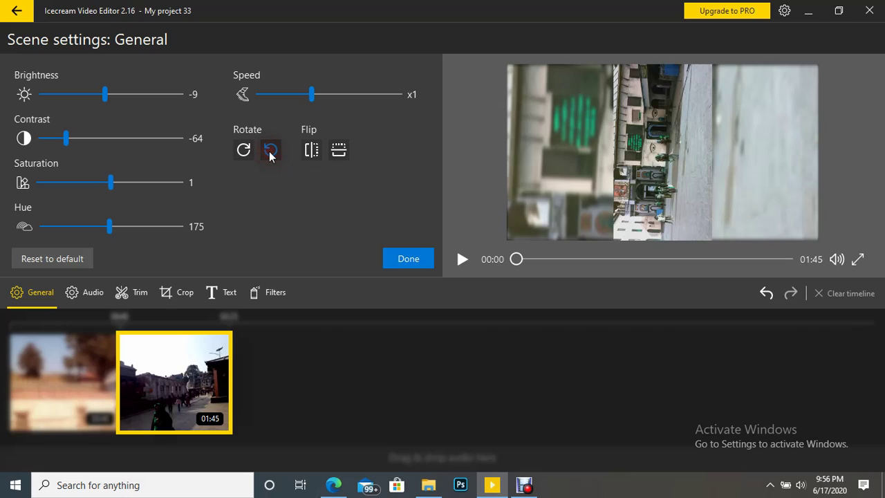
{"action": "left_click", "coordinate": [270, 151]}
{"action": "left_click", "coordinate": [270, 151]}
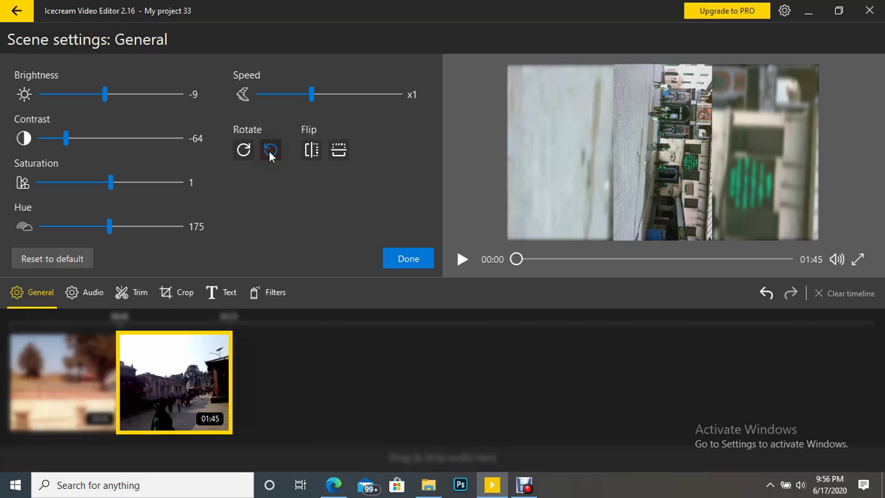
{"action": "left_click", "coordinate": [269, 151]}
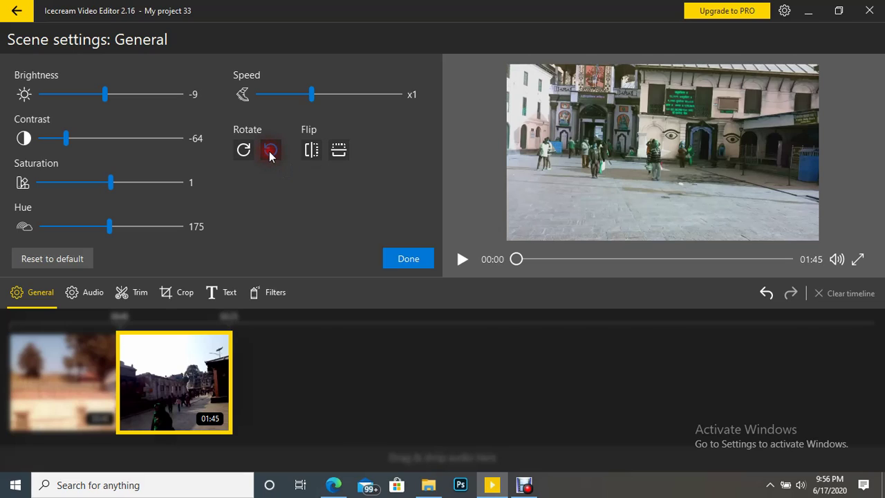
Flip the 01:45 clip horizontally and back, then try the vertical flip and return it to its original orientation
{"action": "left_click", "coordinate": [311, 150]}
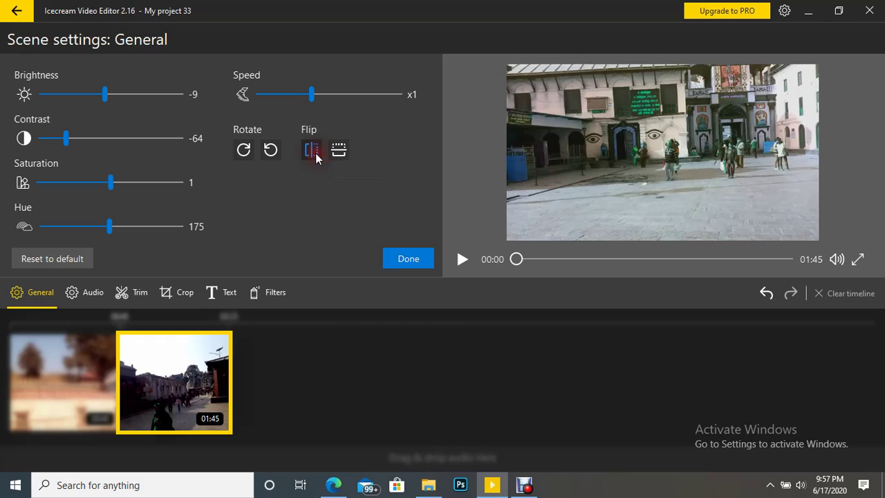
{"action": "left_click", "coordinate": [316, 154]}
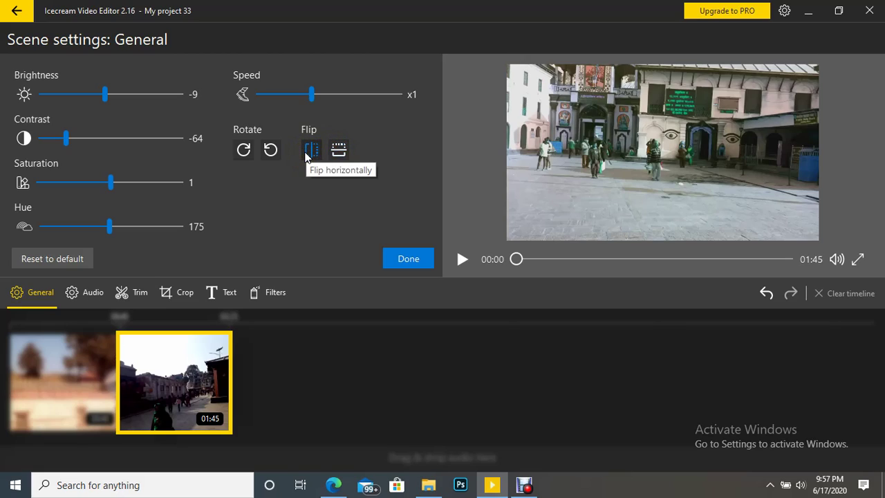
{"action": "left_click", "coordinate": [339, 152]}
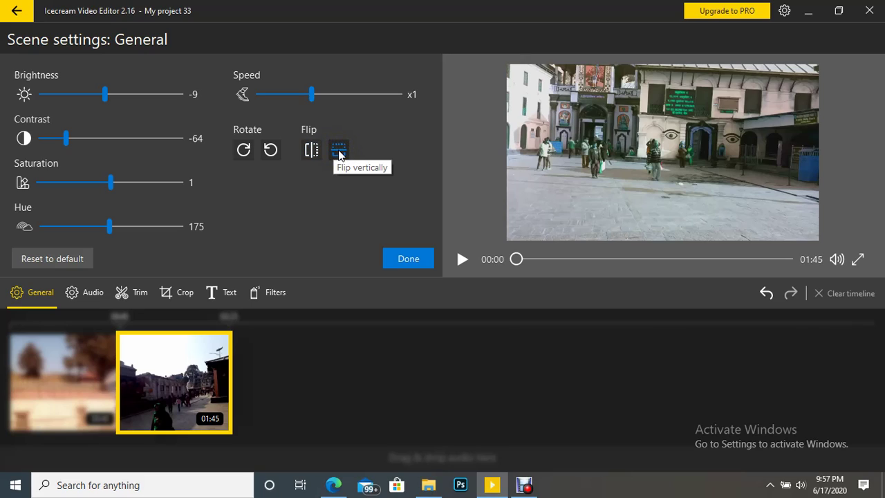
{"action": "left_click", "coordinate": [338, 151]}
{"action": "left_click", "coordinate": [339, 151]}
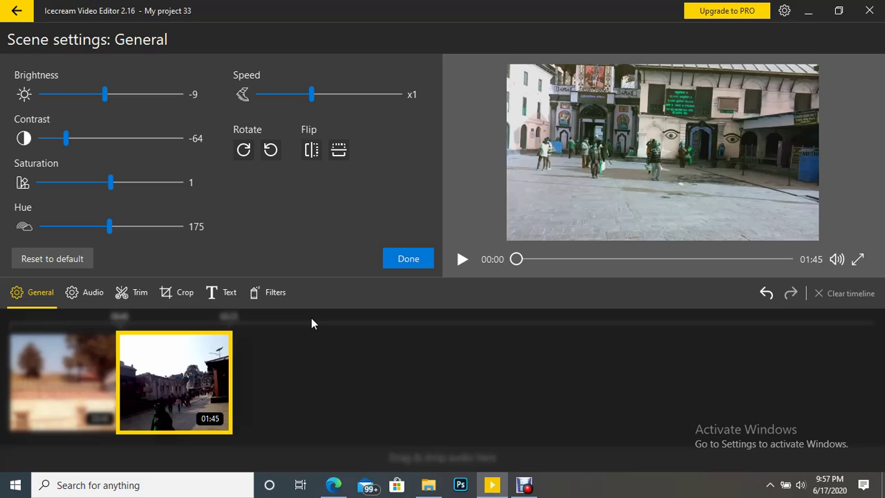
{"action": "left_click", "coordinate": [526, 330]}
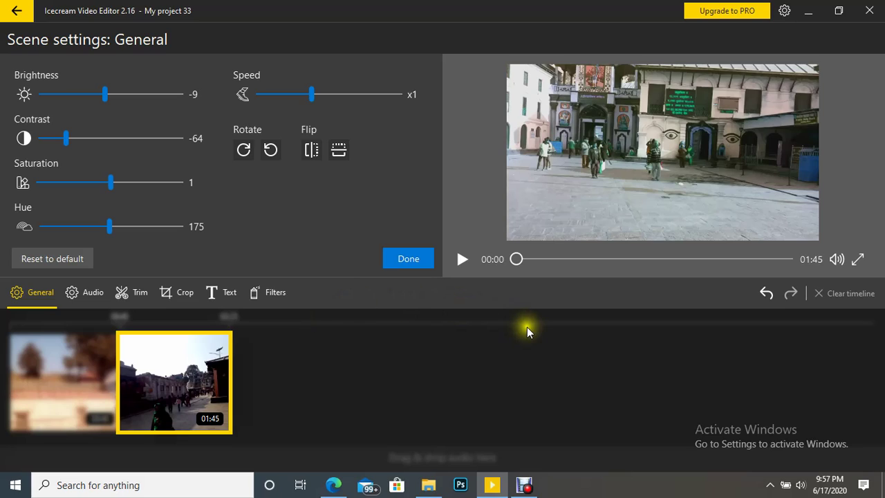